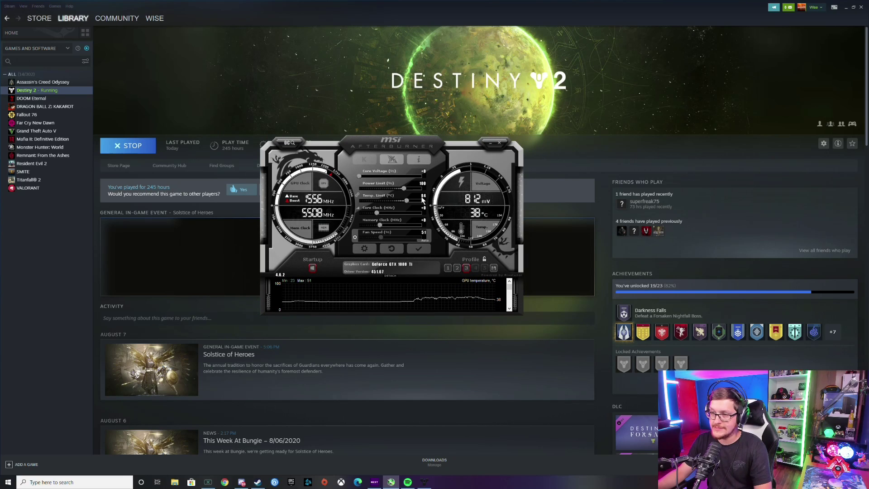
Nudge the Afterburner window up and right, then bring Destiny 2's video settings to the front
{"action": "left_click_drag", "start_coordinate": [395, 141], "coordinate": [421, 123]}
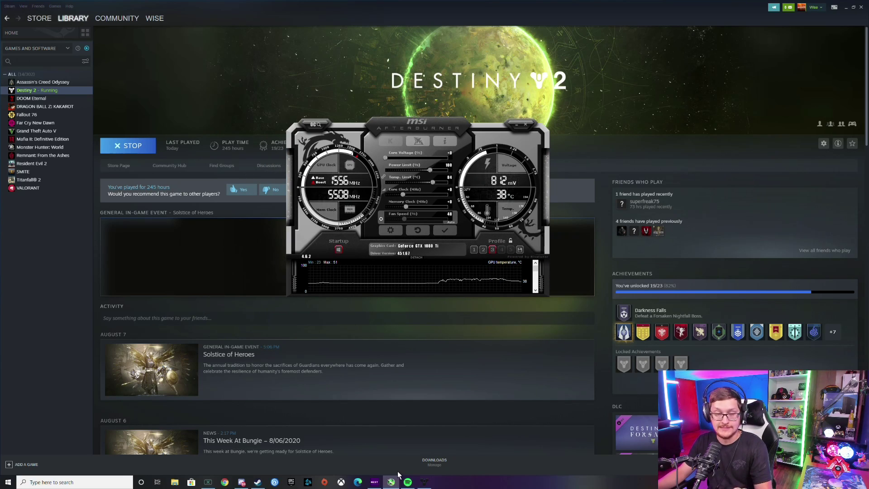
{"action": "left_click", "coordinate": [426, 483]}
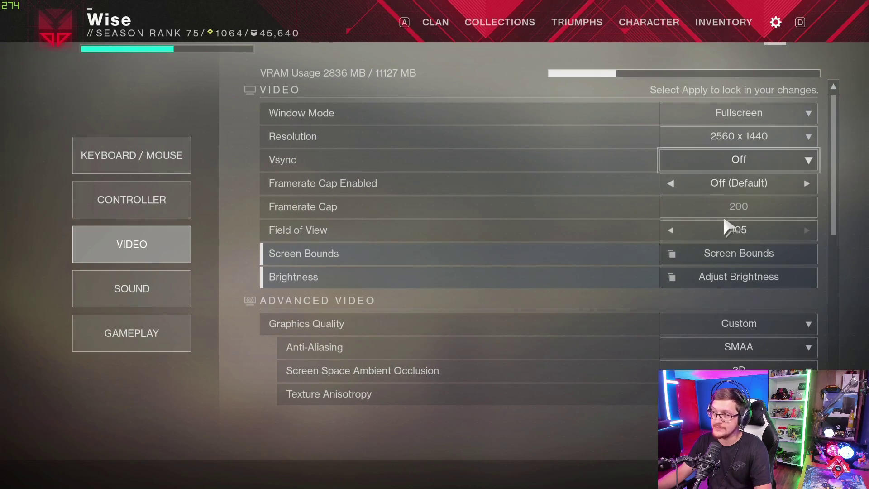
{"action": "scroll", "coordinate": [315, 230], "scroll_direction": "down", "scroll_amount": 3}
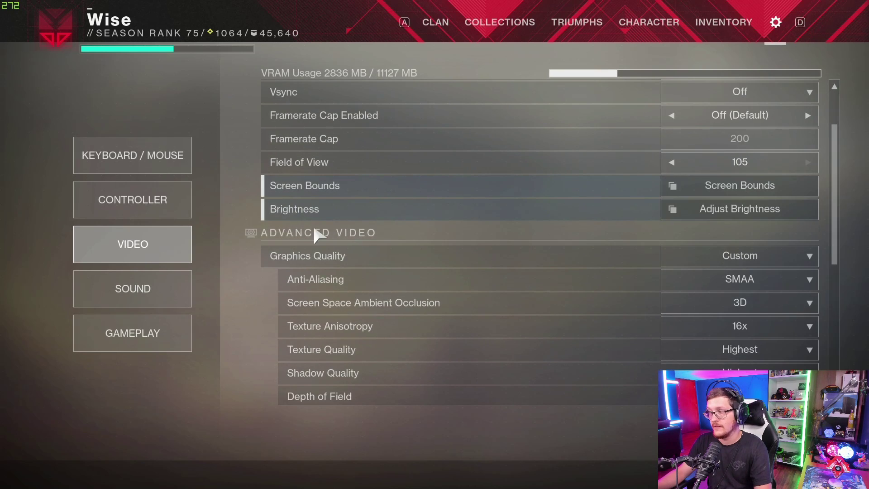
{"action": "scroll", "coordinate": [407, 308], "scroll_direction": "down", "scroll_amount": 4}
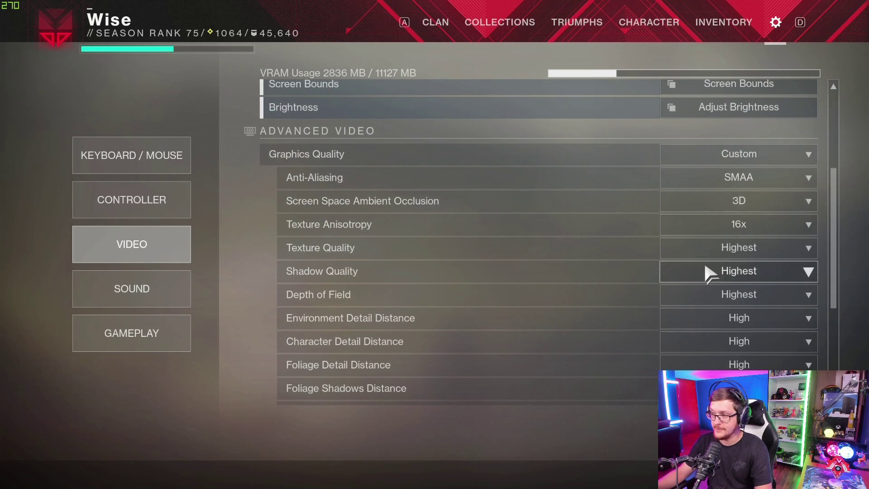
{"action": "scroll", "coordinate": [706, 271], "scroll_direction": "down", "scroll_amount": 8}
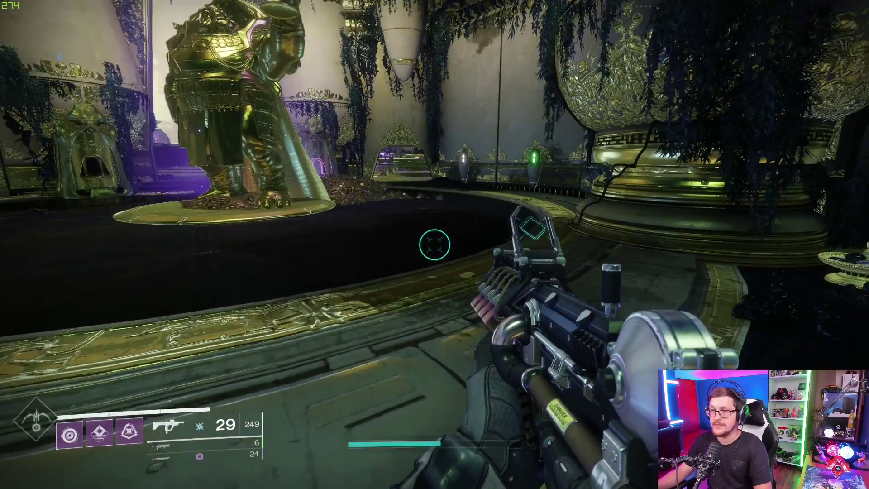
Walk from the golden statue up the urn staircase onto the sarcophagi platform, watching FPS
{"action": "key", "text": "w"}
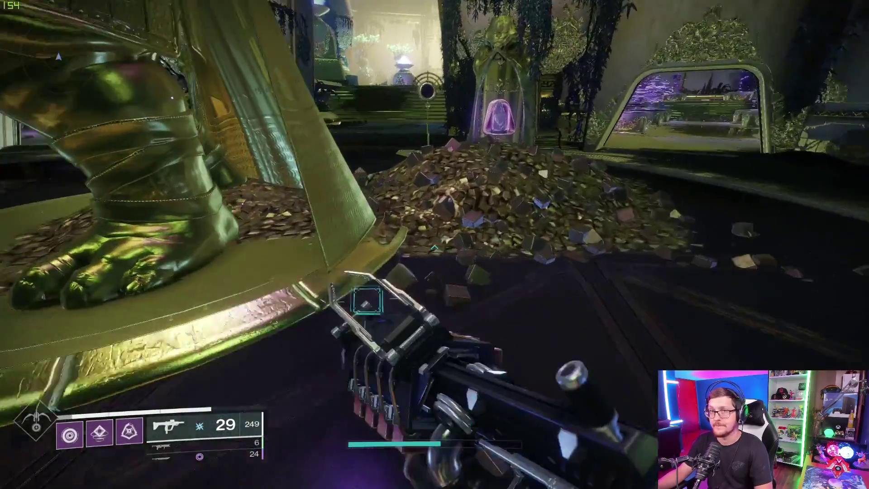
{"action": "key", "text": "w"}
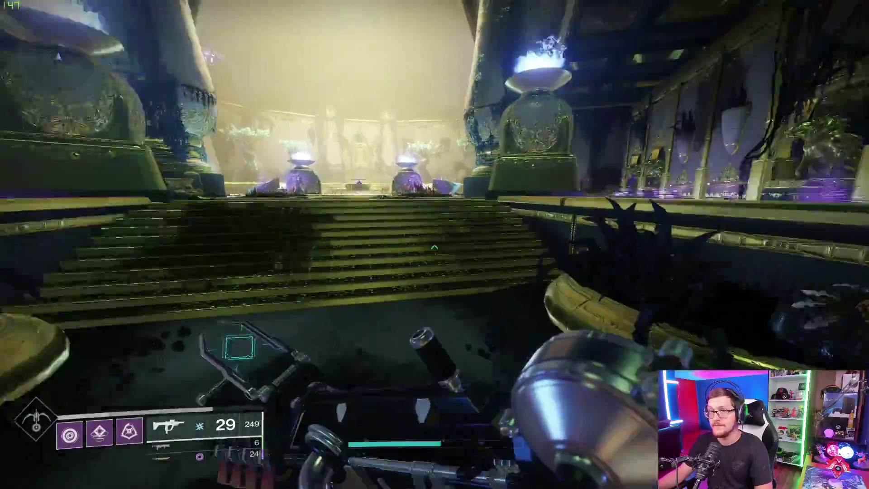
{"action": "key", "text": "w"}
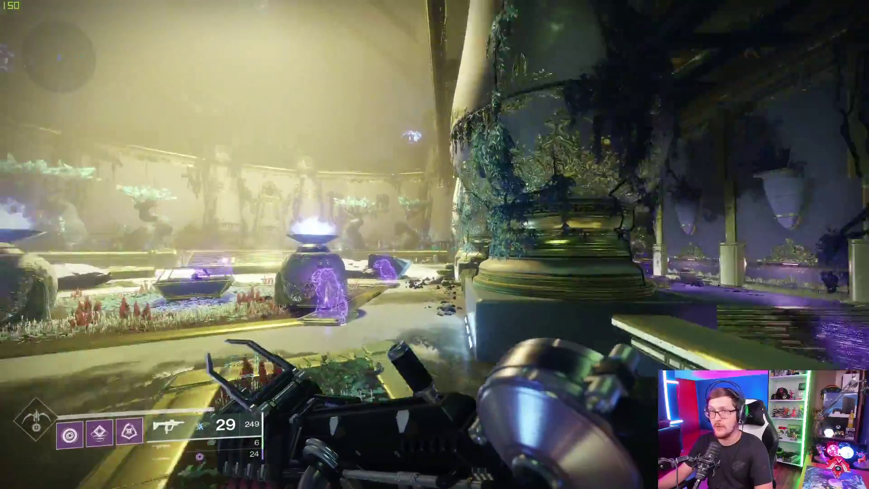
{"action": "key", "text": "w"}
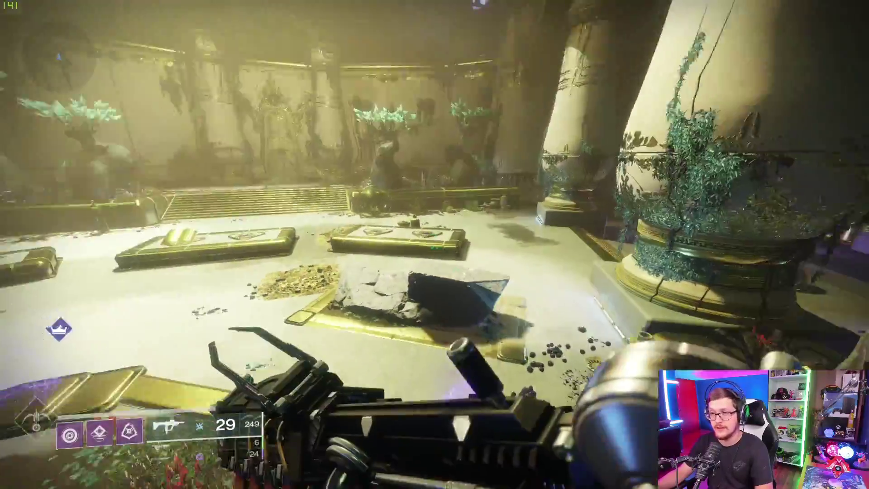
{"action": "key", "text": "w"}
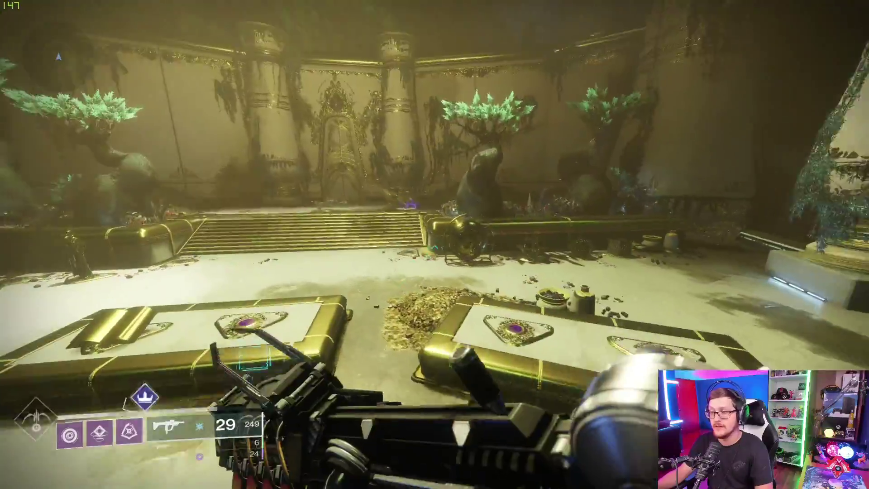
{"action": "key", "text": "w"}
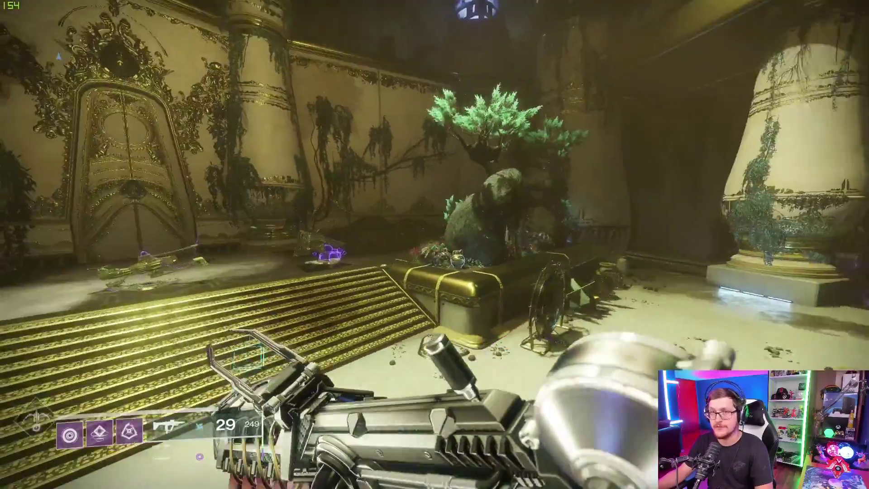
{"action": "key", "text": "w"}
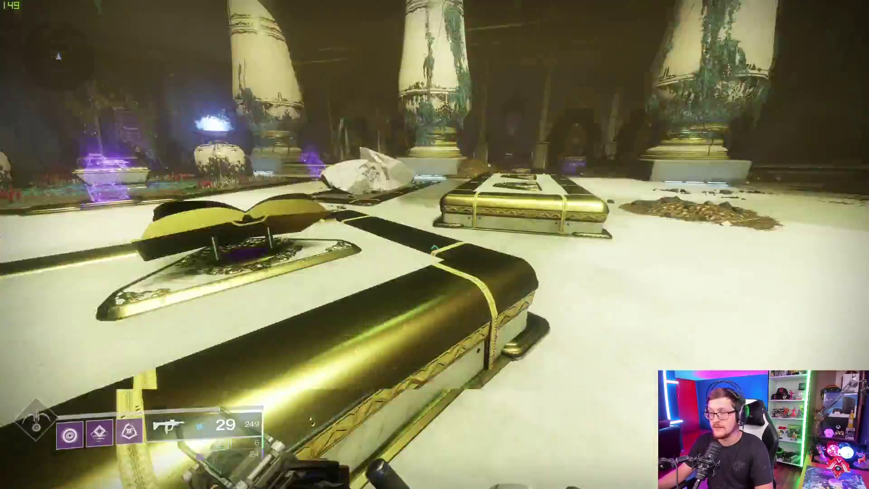
Continue through the purple corridor and pillared room back to the statue, then Alt+Tab out
{"action": "key", "text": "w"}
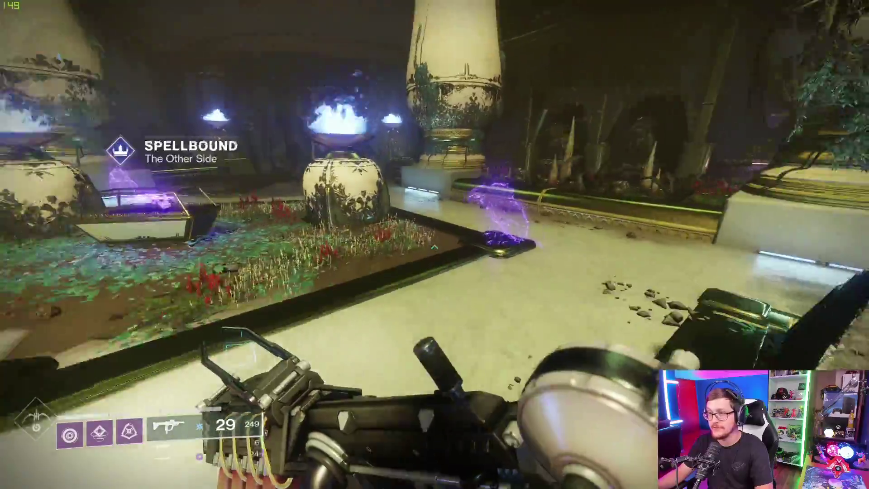
{"action": "key", "text": "w"}
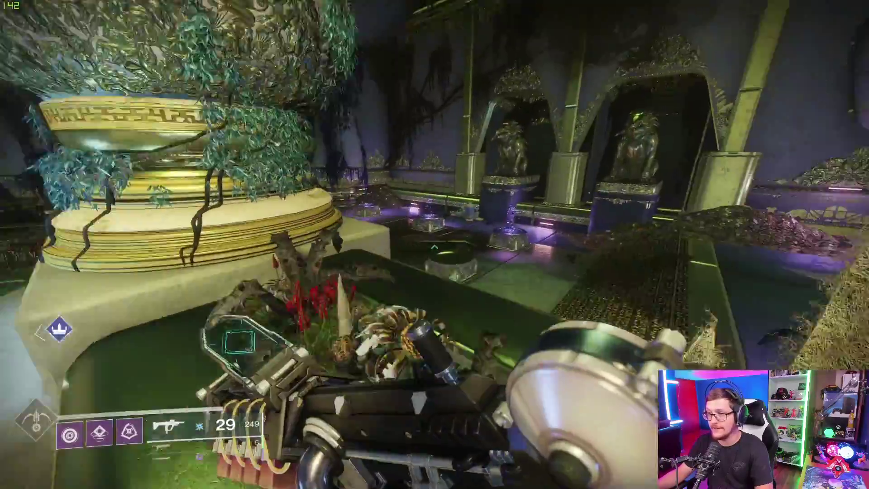
{"action": "key", "text": "w"}
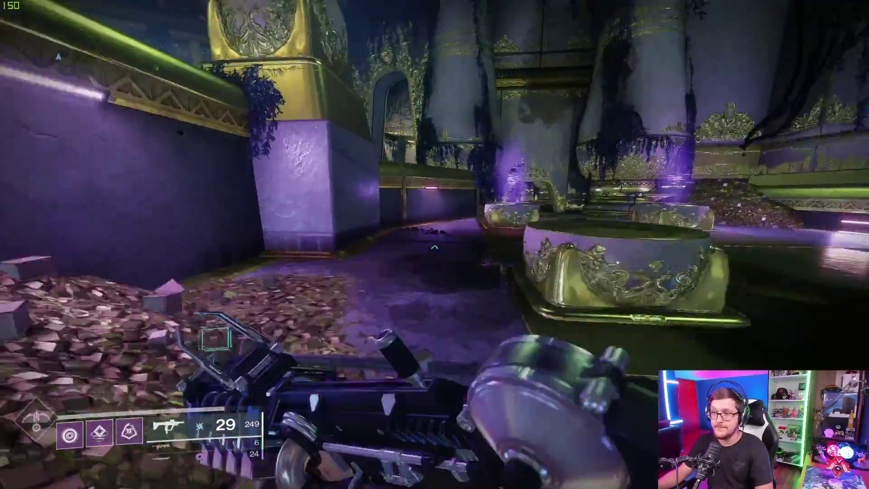
{"action": "key", "text": "w"}
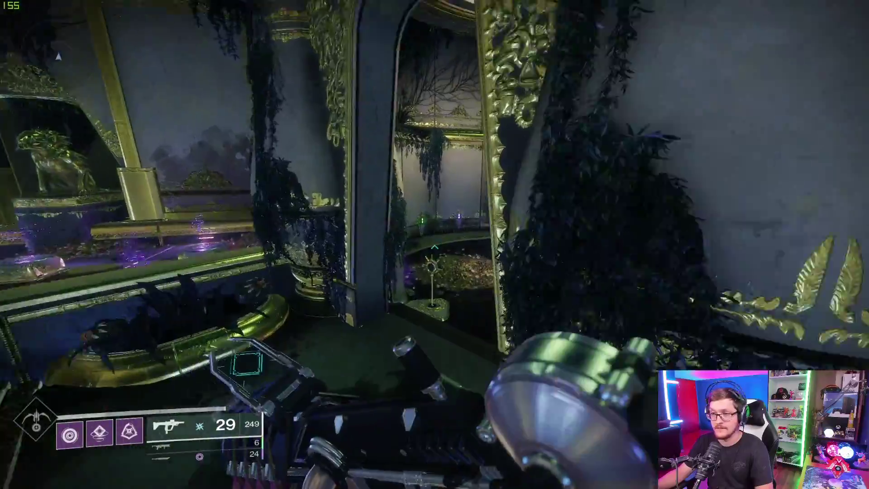
{"action": "key", "text": "w"}
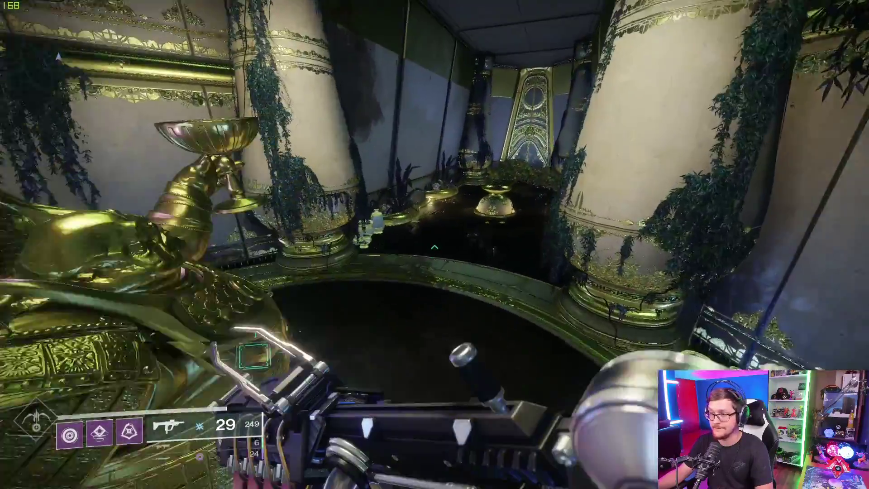
{"action": "key", "text": "w"}
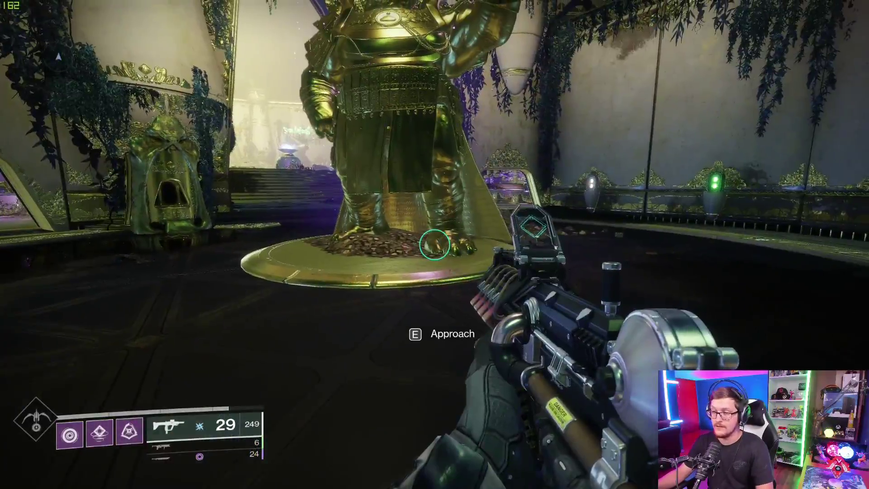
{"action": "key", "text": "alt+Tab"}
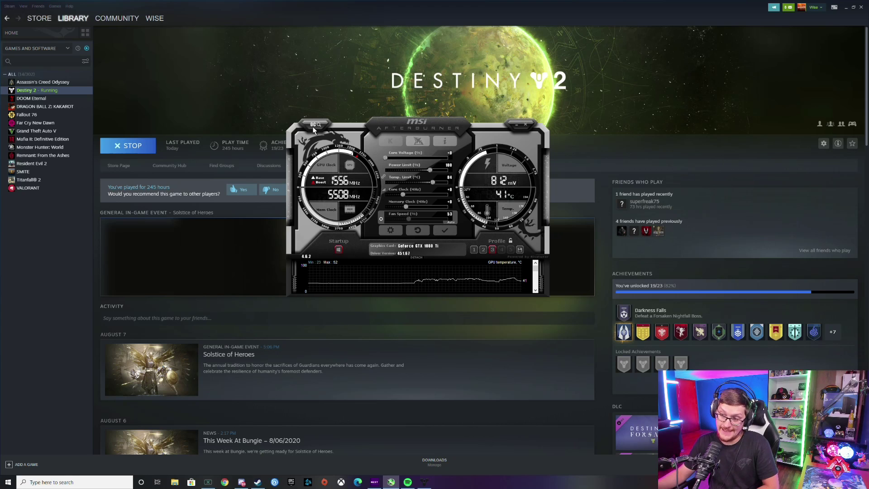
Check the system information window, then open Afterburner properties on the General settings
{"action": "left_click", "coordinate": [446, 142]}
{"action": "left_click", "coordinate": [502, 122]}
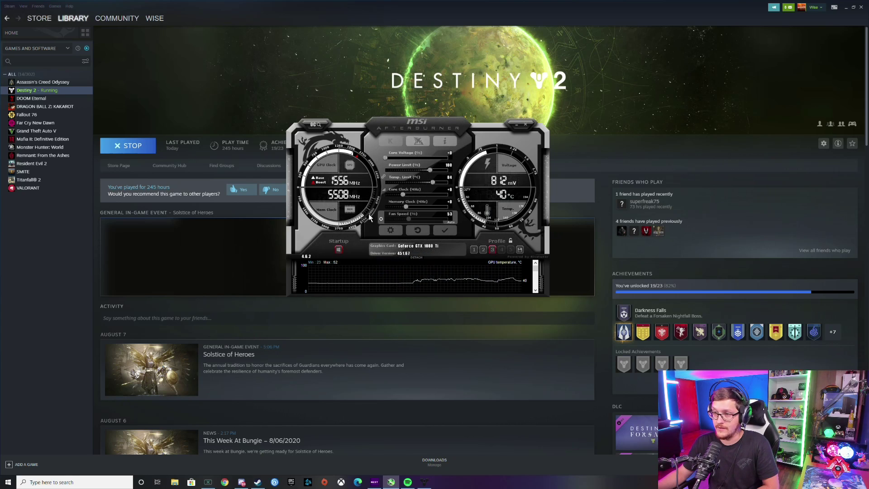
{"action": "left_click", "coordinate": [390, 232]}
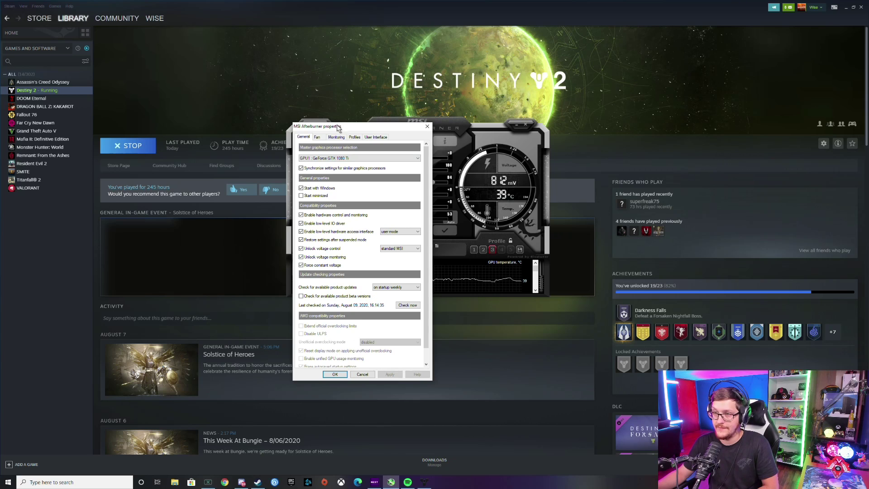
Review the fan speed curve, close properties, and load Profile 1 (+100 voltage, 120% power)
{"action": "left_click", "coordinate": [317, 138]}
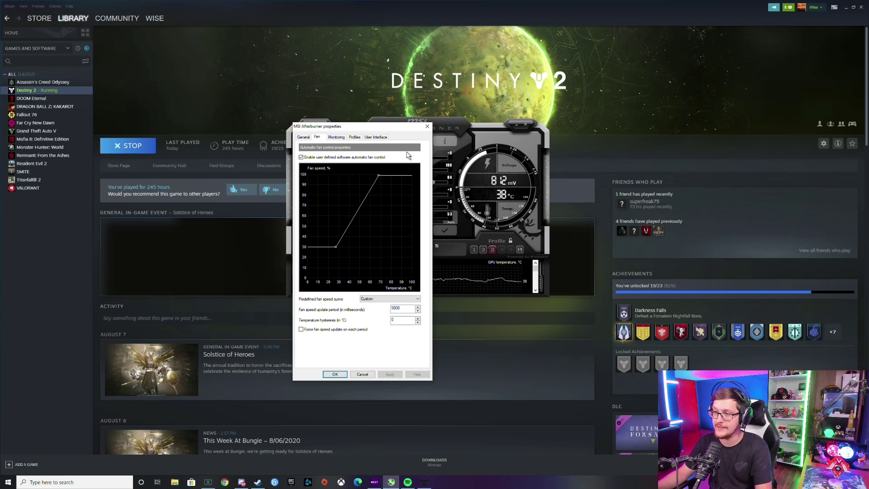
{"action": "left_click", "coordinate": [305, 138]}
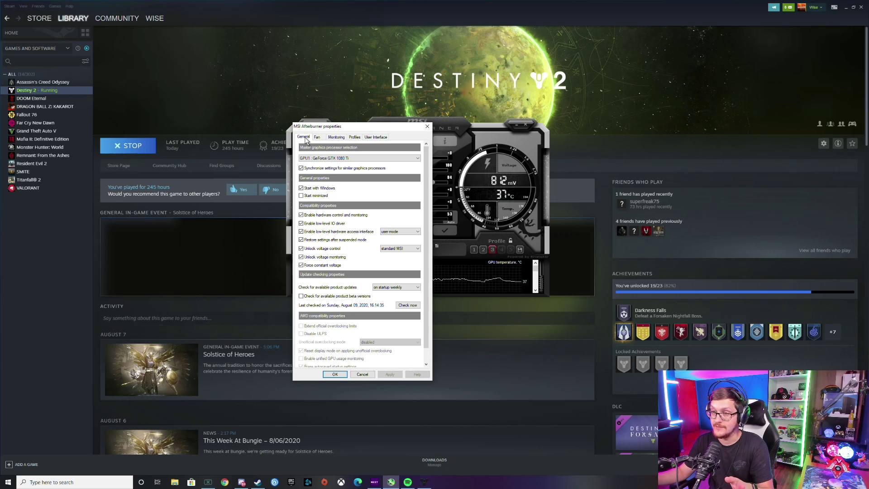
{"action": "left_click", "coordinate": [317, 138]}
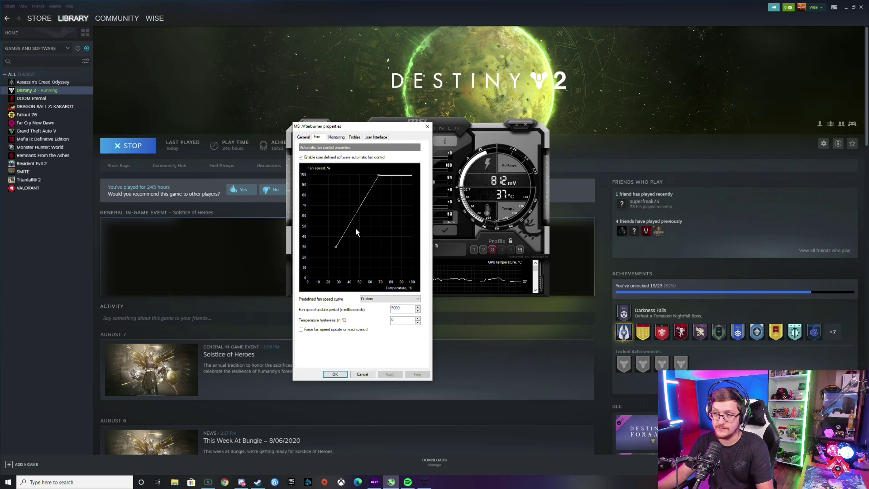
{"action": "left_click", "coordinate": [303, 137]}
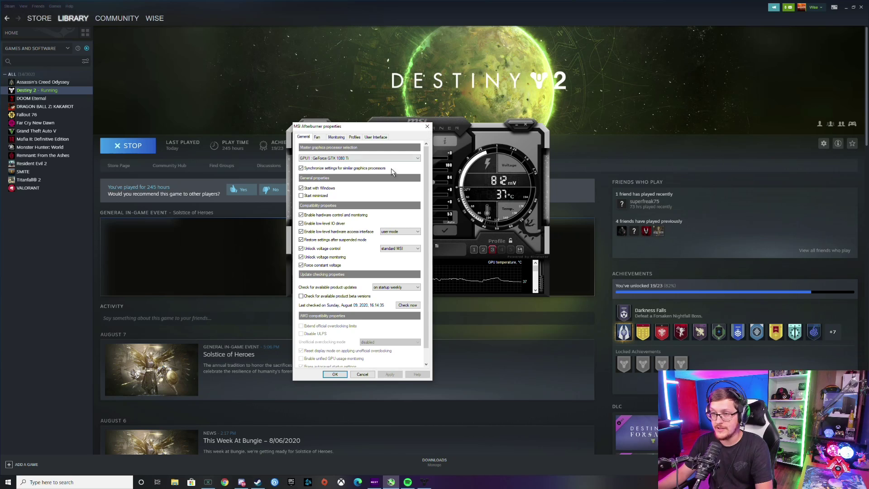
{"action": "left_click", "coordinate": [427, 127]}
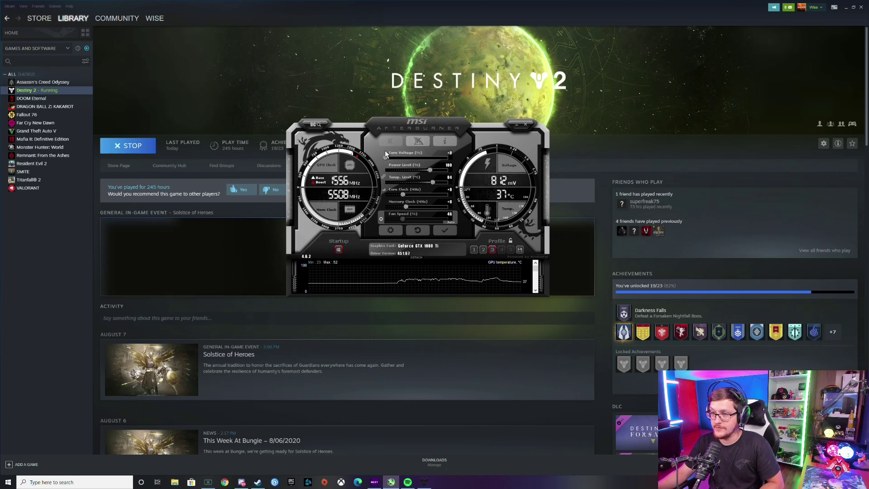
{"action": "left_click", "coordinate": [475, 249]}
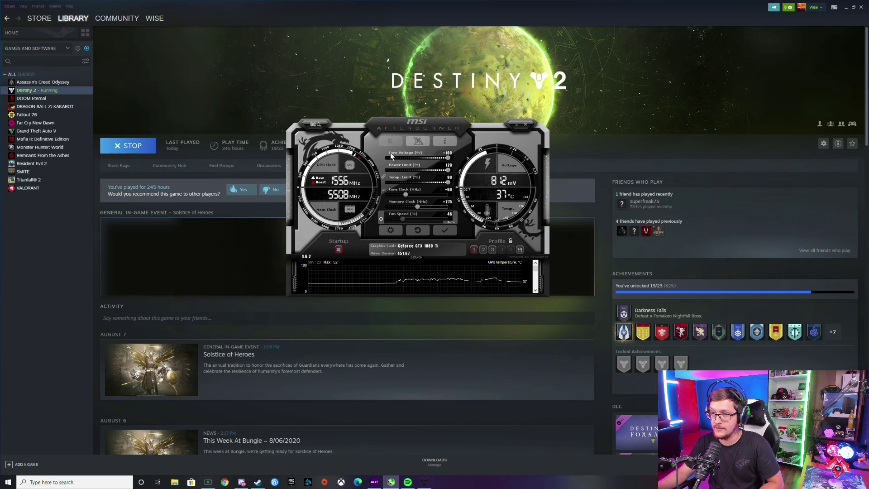
Load profile 3 and drag the power limit to 120%, alongside +100 voltage and 90 temp limit
{"action": "left_click", "coordinate": [495, 250]}
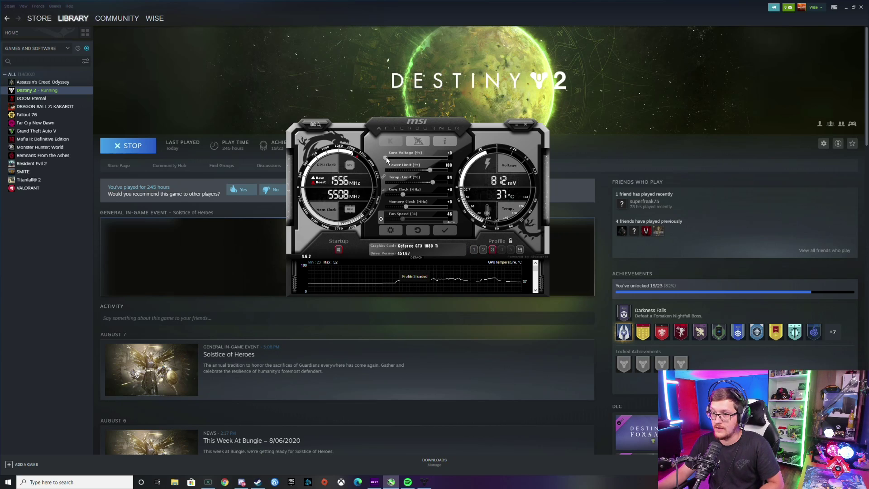
{"action": "left_click_drag", "start_coordinate": [430, 171], "coordinate": [449, 171]}
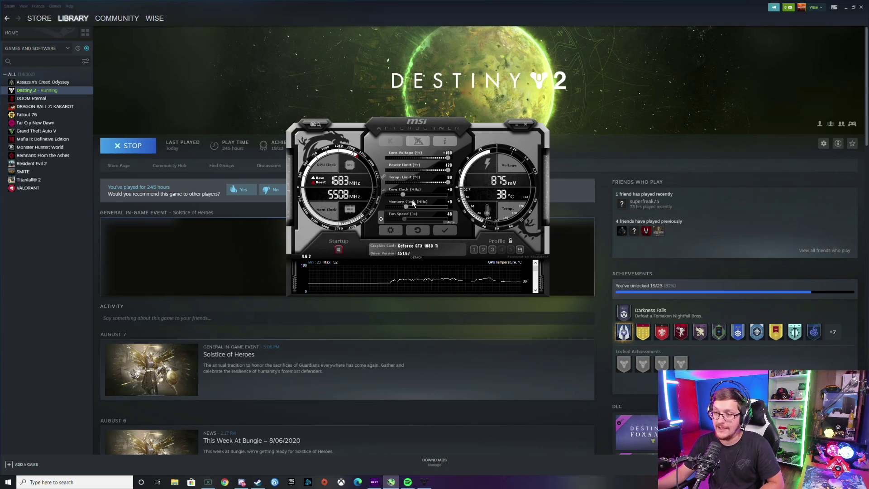
Turn off start-with-Windows, load profile 1 (+60 core, +275 memory) and apply the clocks
{"action": "left_click", "coordinate": [338, 249]}
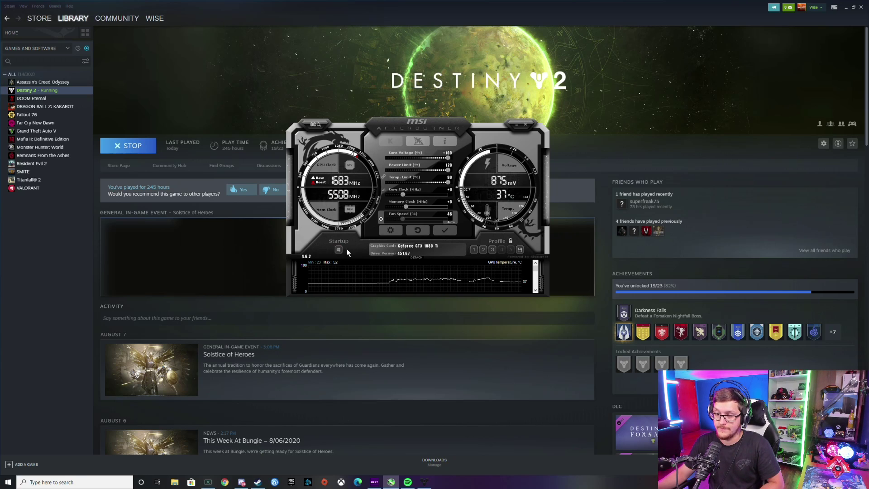
{"action": "left_click", "coordinate": [338, 250]}
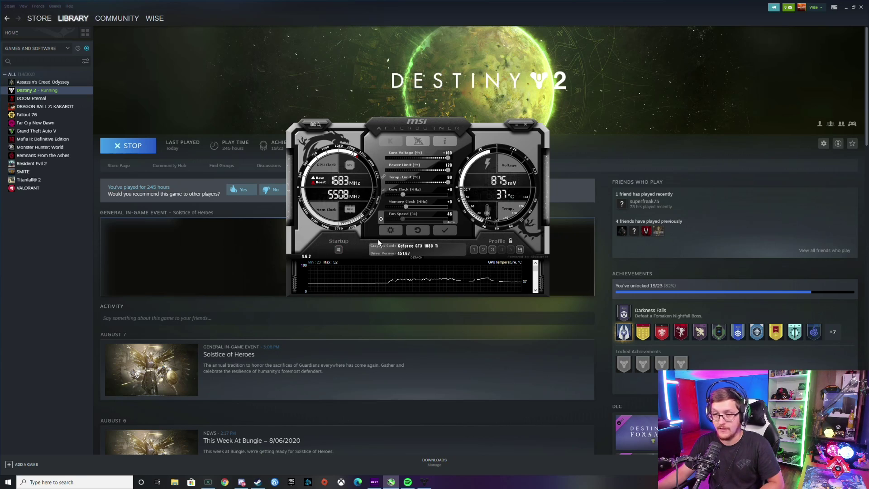
{"action": "left_click", "coordinate": [474, 249]}
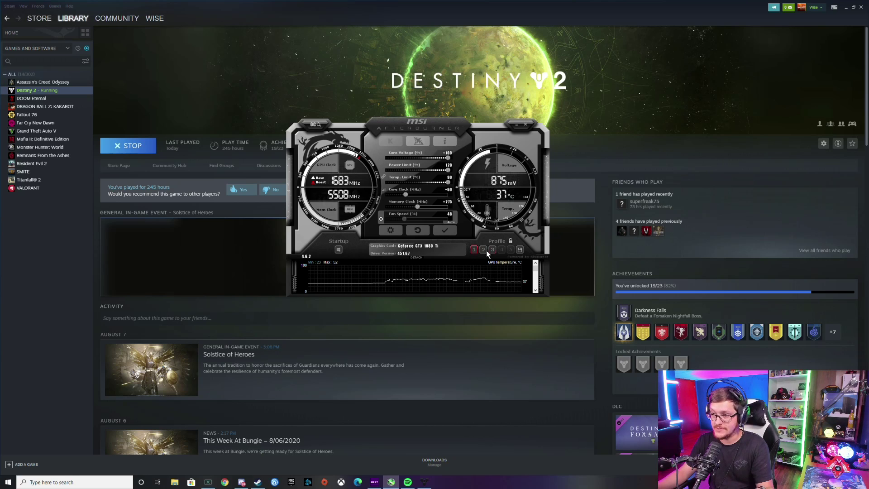
{"action": "left_click", "coordinate": [445, 232]}
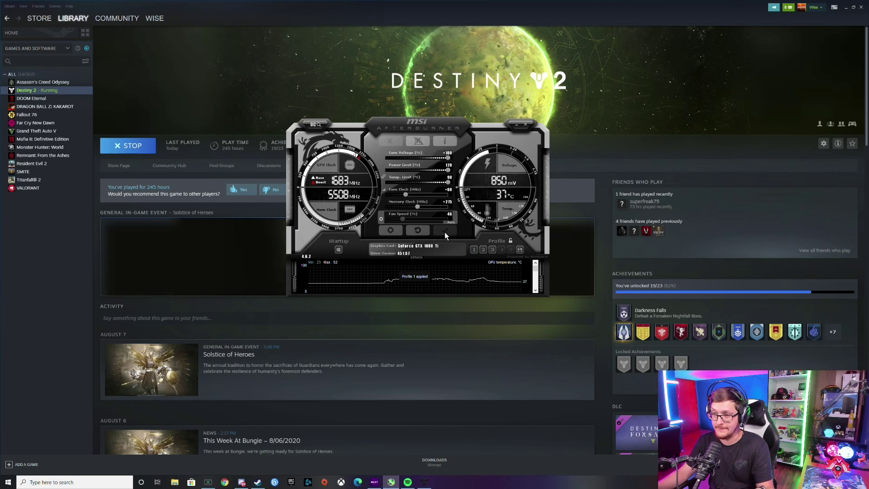
{"action": "left_click", "coordinate": [423, 483]}
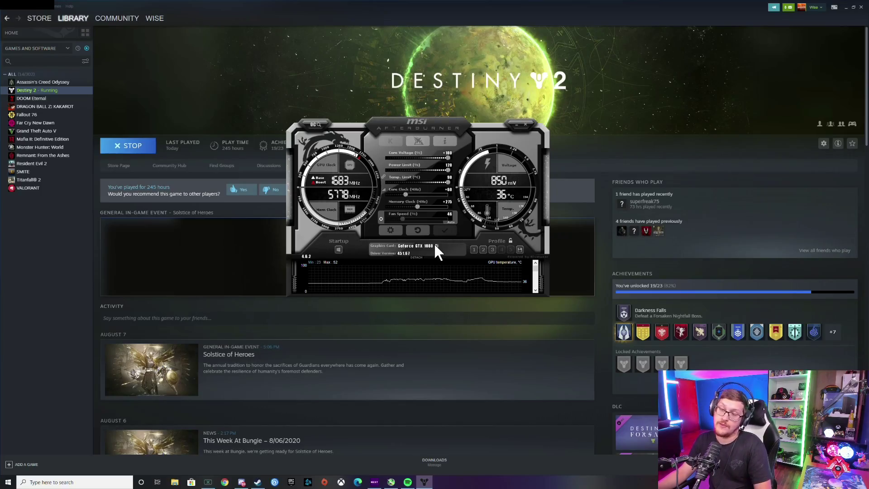
Switch to Destiny 2 and walk up the stairs through the garden room into the pillared hall
{"action": "key", "text": "alt+Tab"}
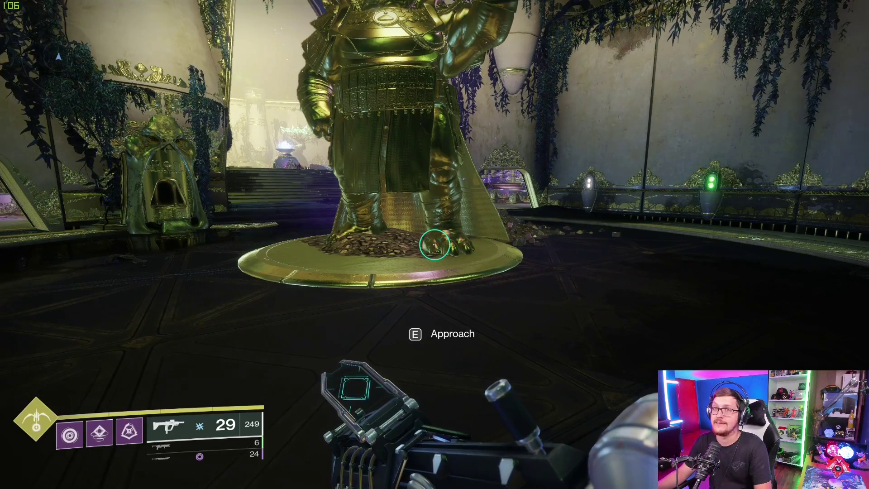
{"action": "key", "text": "w"}
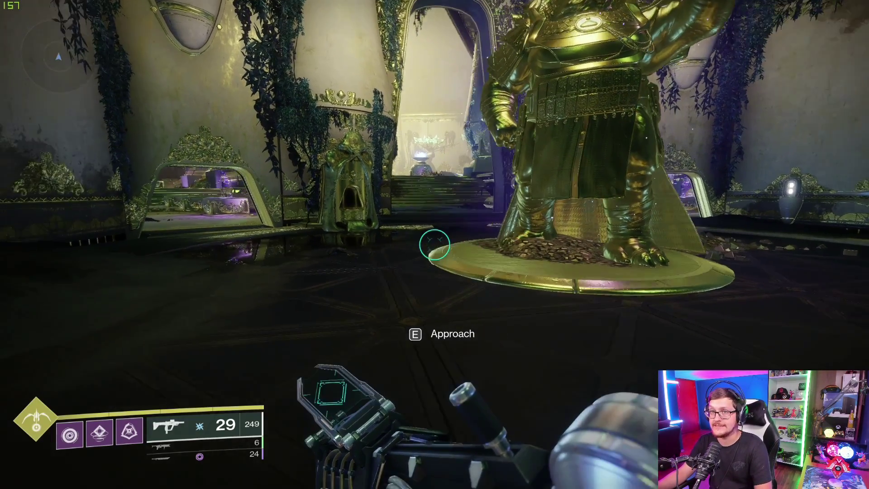
{"action": "key", "text": "w"}
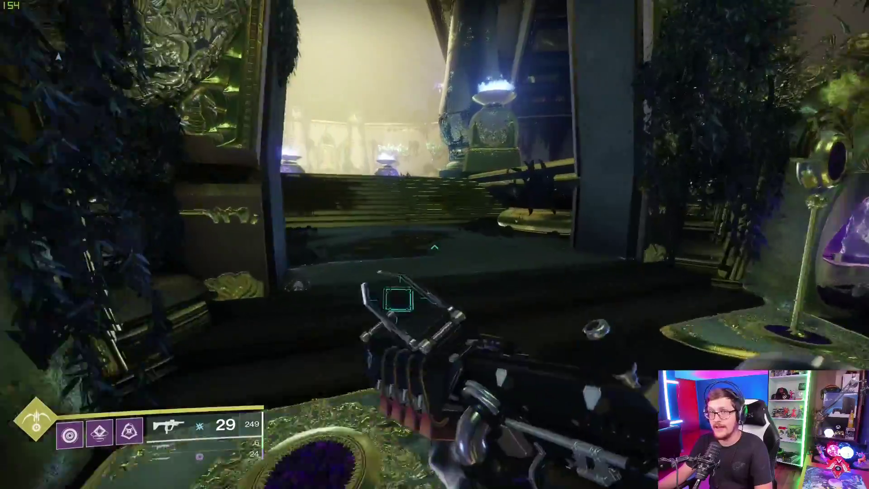
{"action": "key", "text": "w"}
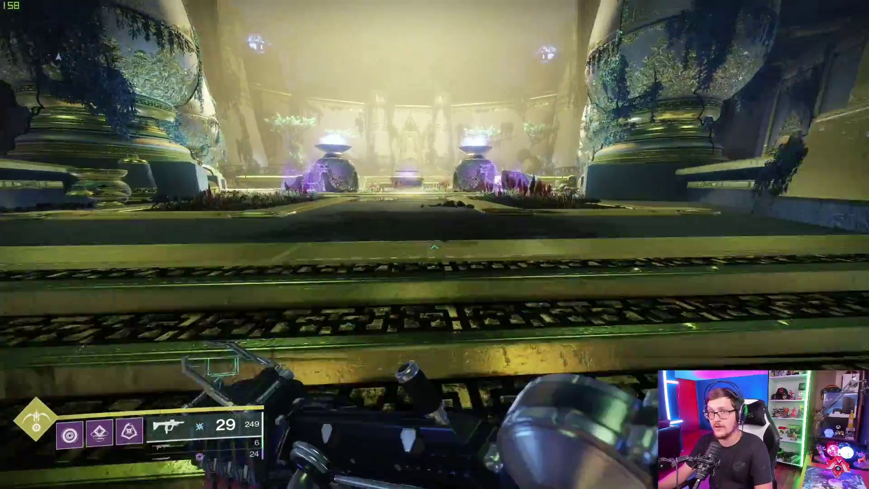
{"action": "key", "text": "w"}
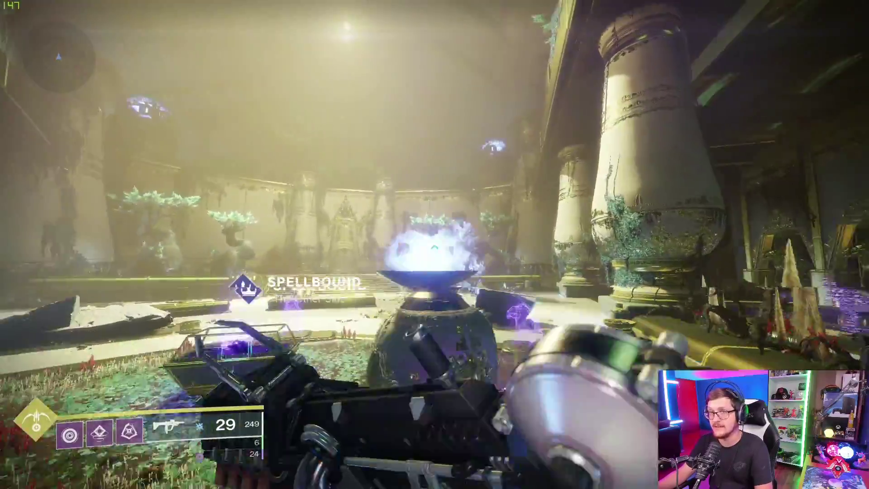
{"action": "key", "text": "w"}
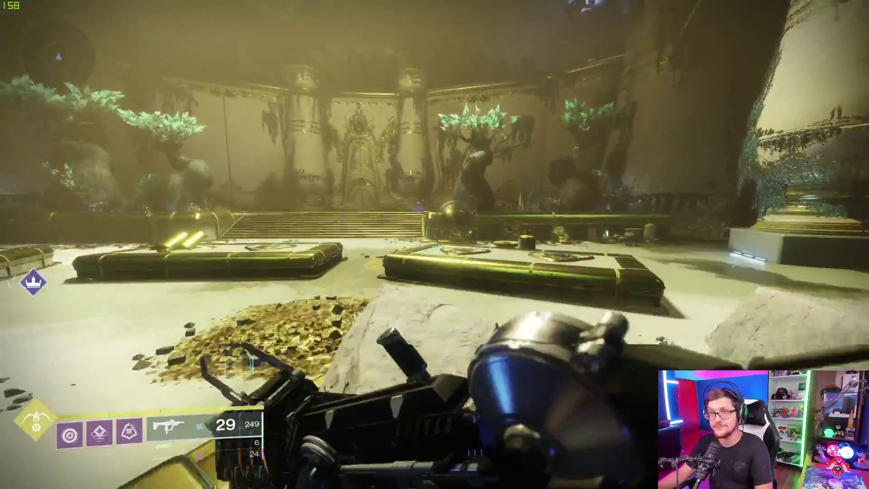
{"action": "key", "text": "w"}
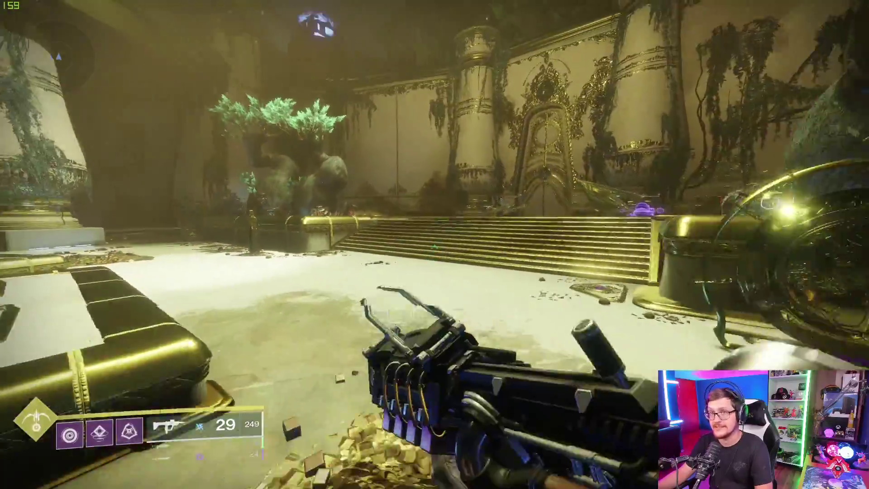
{"action": "key", "text": "w"}
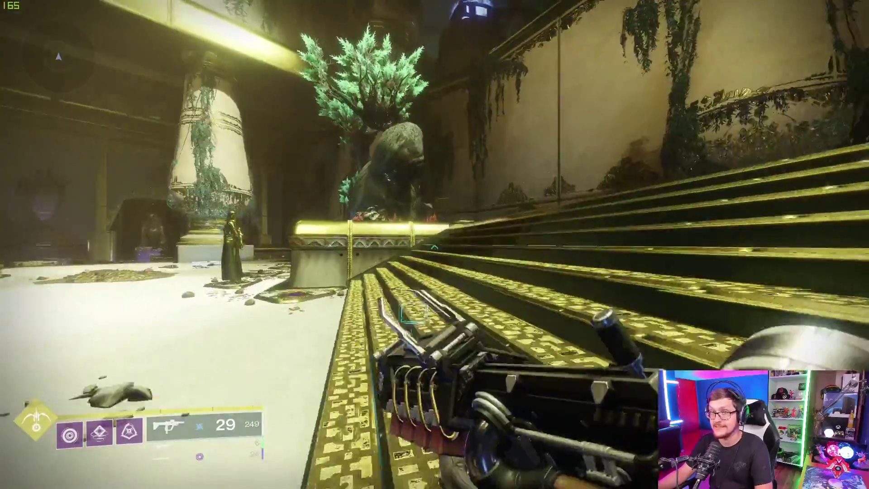
Walk past the planters and purple-lit pedestals along the gallery at about 150–165 FPS
{"action": "key", "text": "w"}
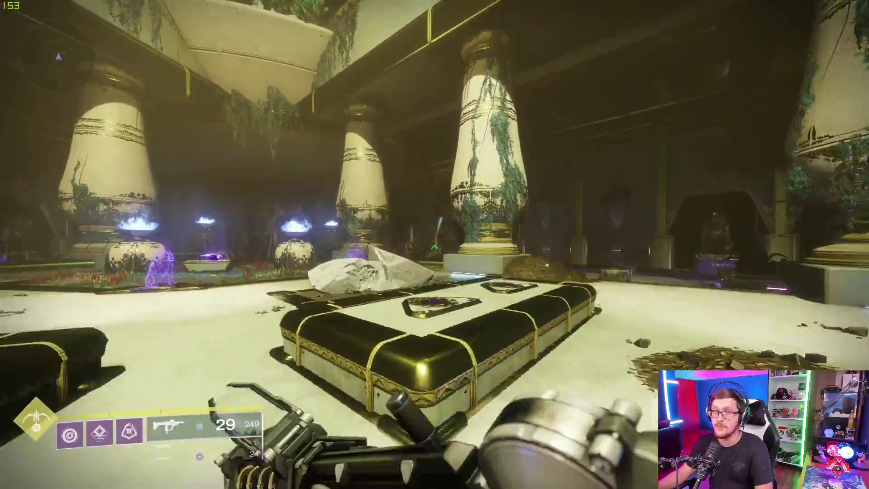
{"action": "key", "text": "w"}
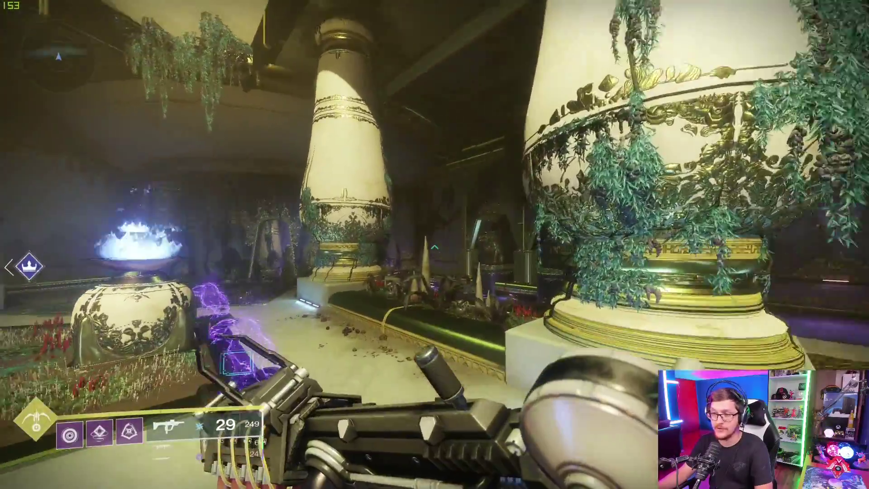
{"action": "key", "text": "w"}
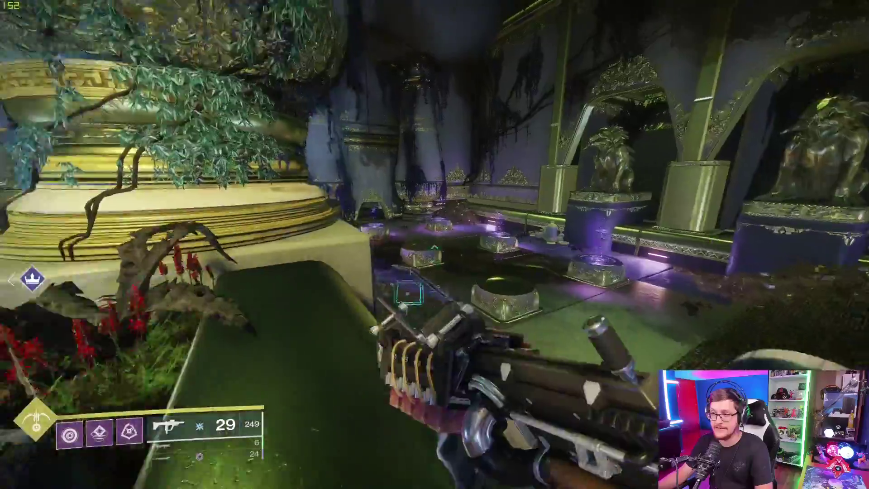
{"action": "key", "text": "w"}
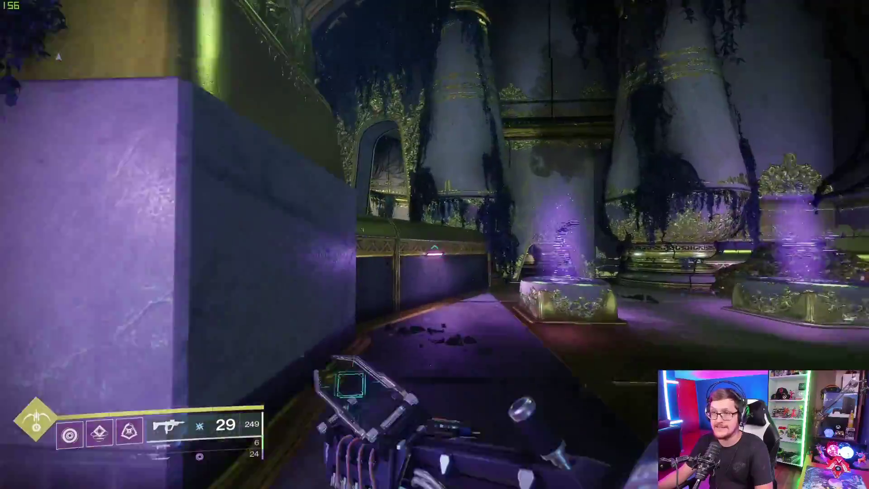
{"action": "key", "text": "w"}
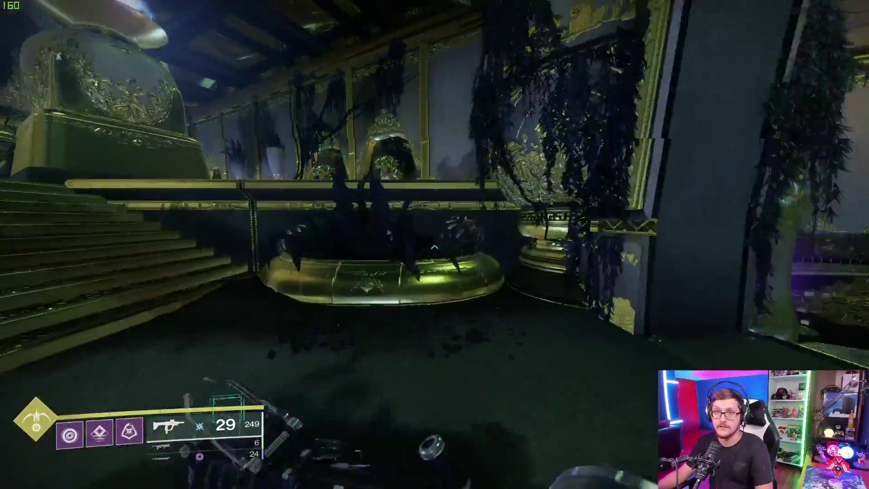
{"action": "key", "text": "w"}
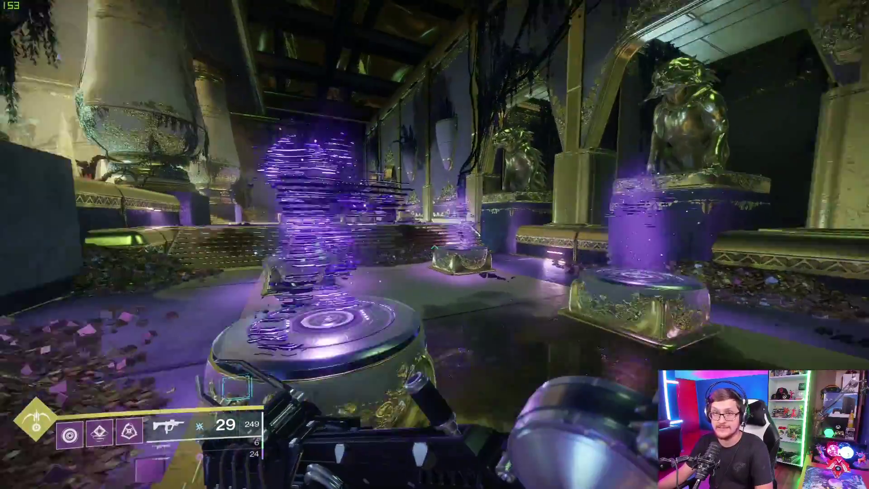
{"action": "key", "text": "w"}
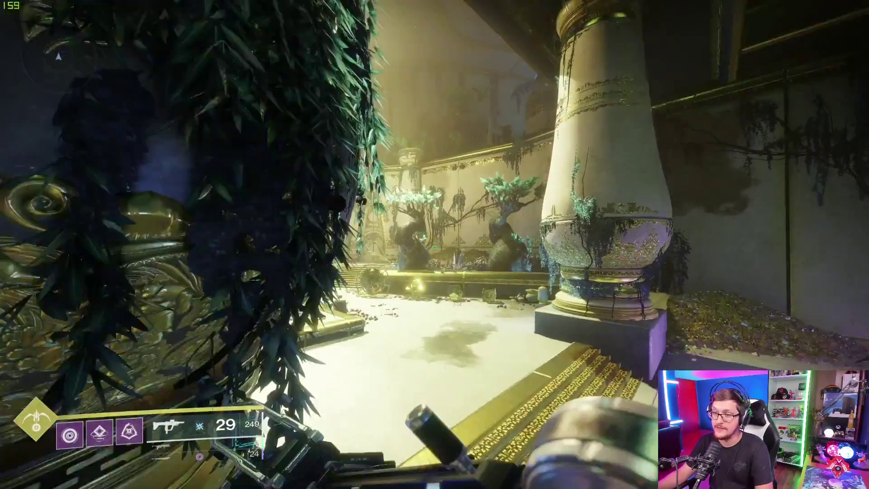
{"action": "key", "text": "Escape"}
Exit Destiny 2 to the desktop and toggle Afterburner's apply-at-Windows-startup button
{"action": "left_click", "coordinate": [373, 313]}
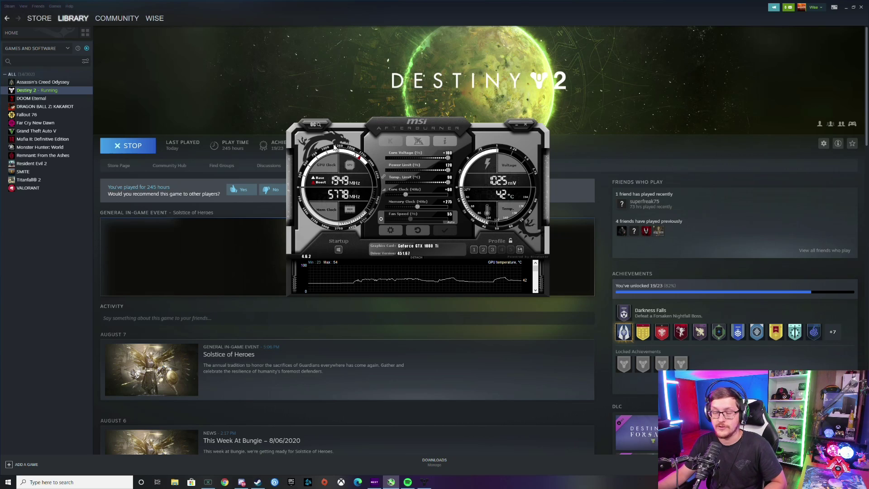
{"action": "left_click", "coordinate": [339, 250]}
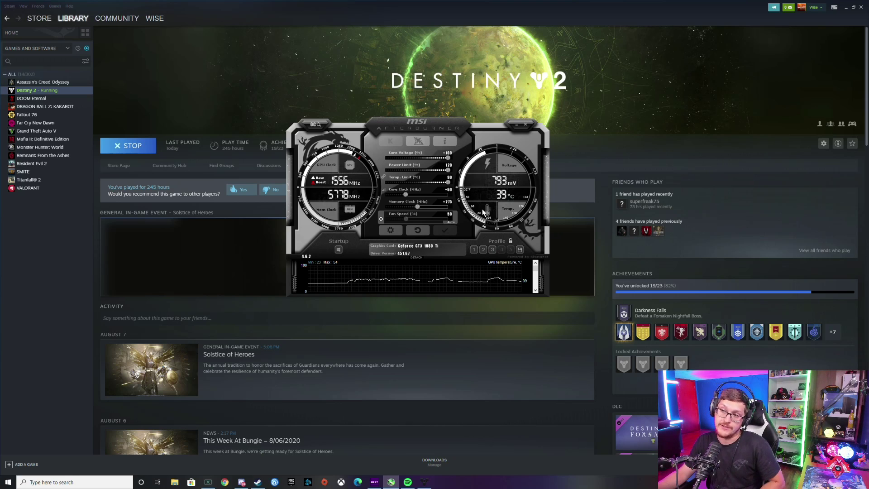
Switch on the Windows-logo Startup button so the +100 voltage, 120% power overclock applies at boot
{"action": "left_click", "coordinate": [338, 250]}
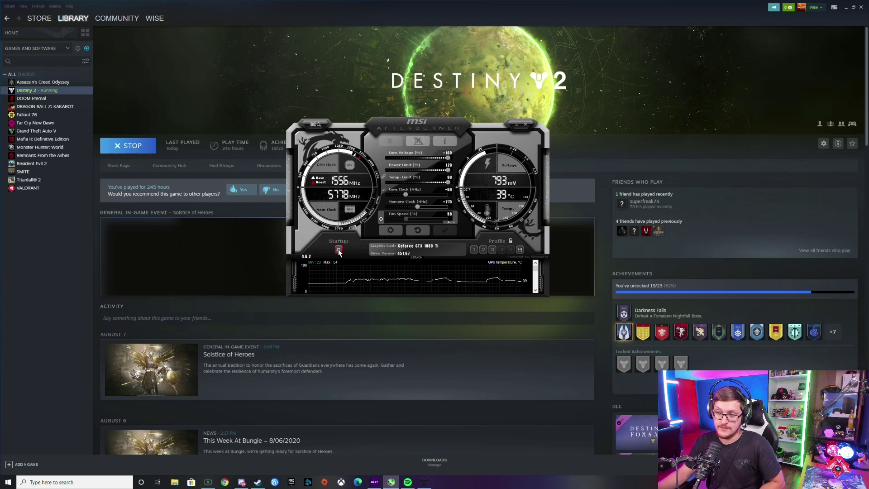